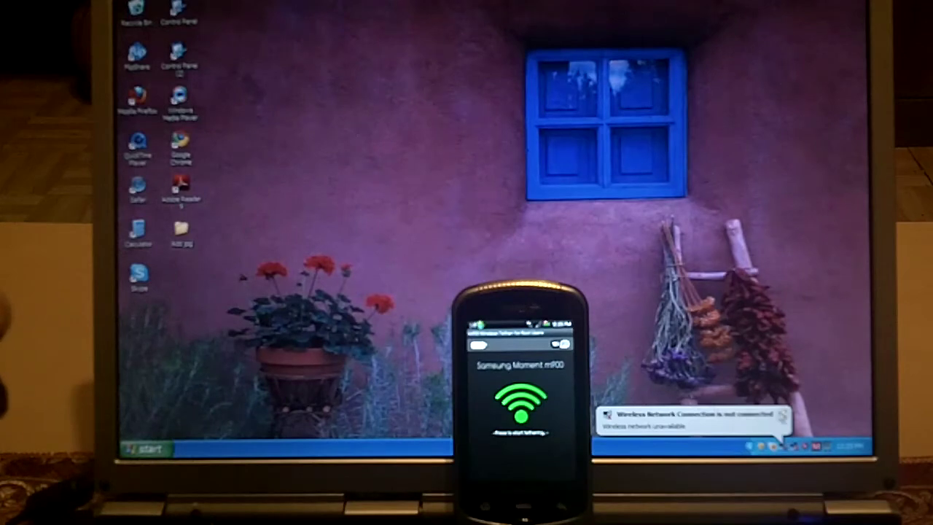
Step: Open the available wireless networks list from the tray icon and refresh it
right_click(779, 446)
left_click(729, 436)
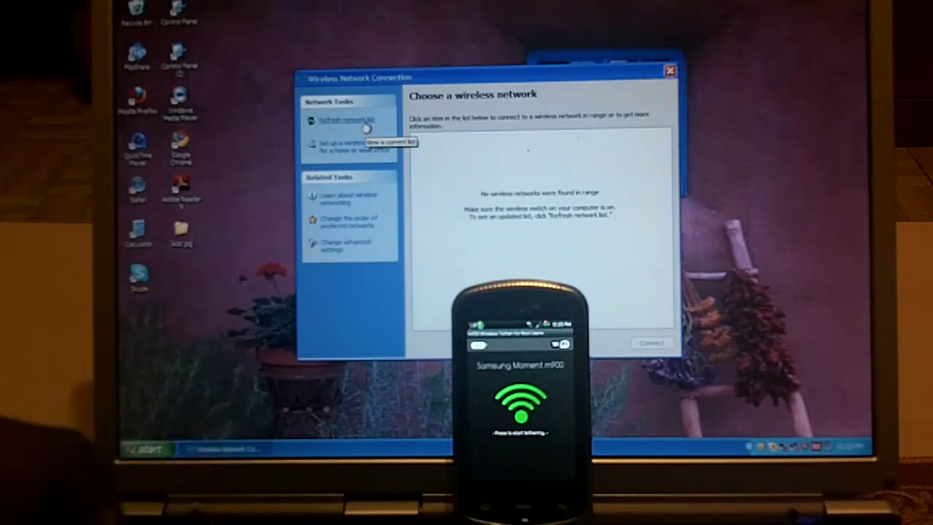
left_click(366, 126)
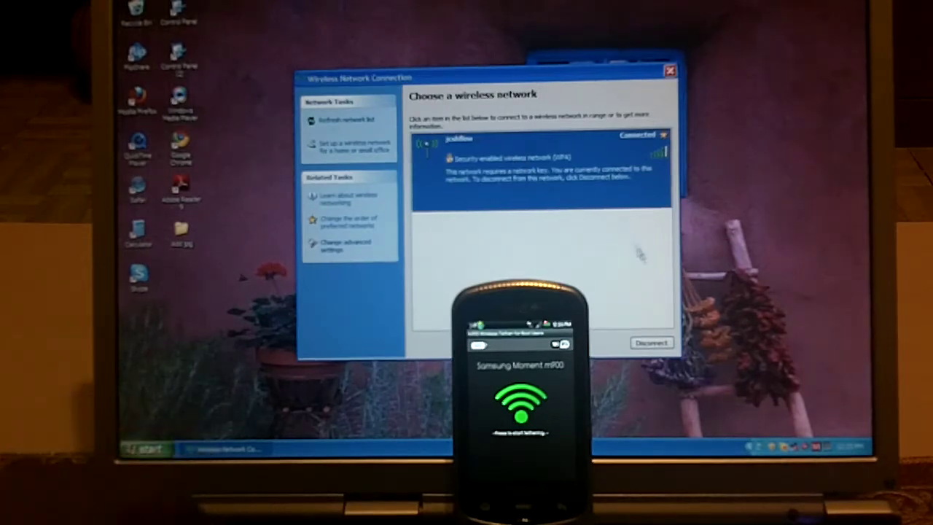
Step: Disconnect from the secured WPA home network and confirm with Yes
left_click(652, 343)
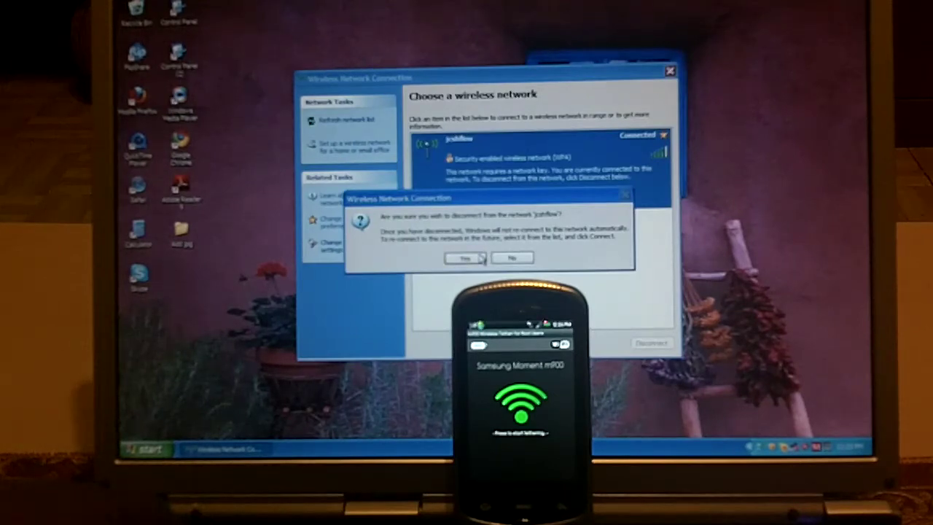
left_click(478, 259)
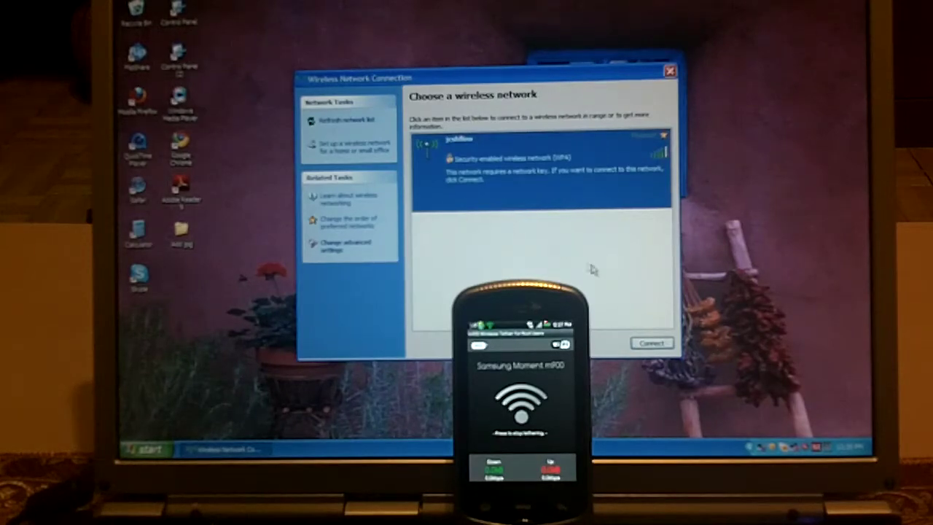
Step: Refresh the network list and connect to the AndroidTether computer-to-computer network
left_click(344, 121)
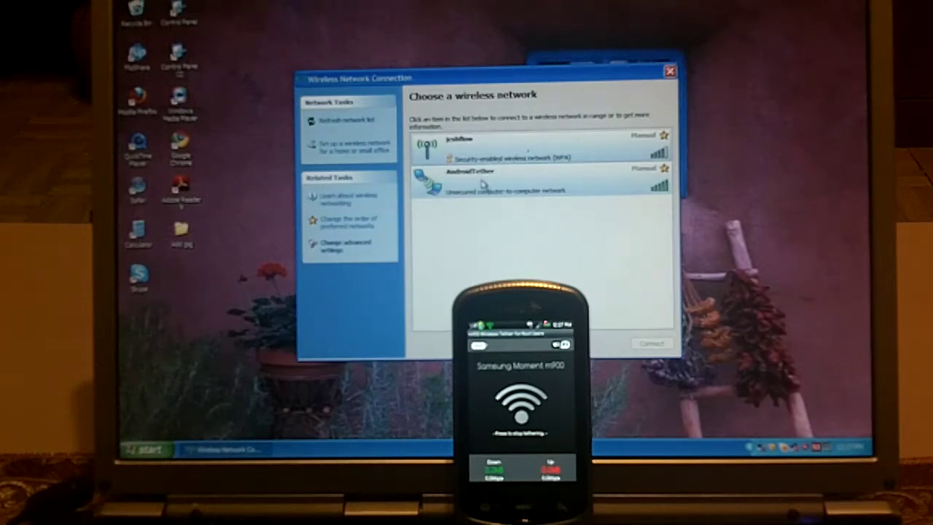
left_click(484, 185)
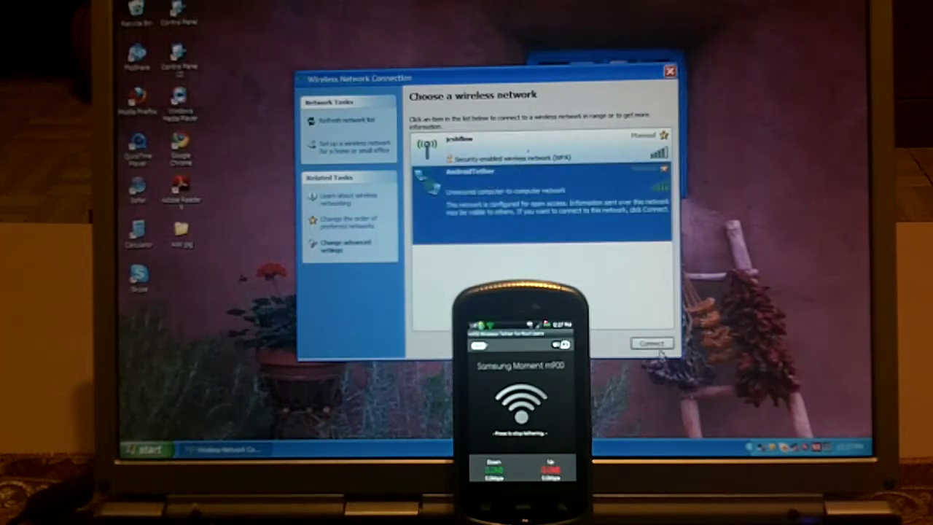
left_click(653, 344)
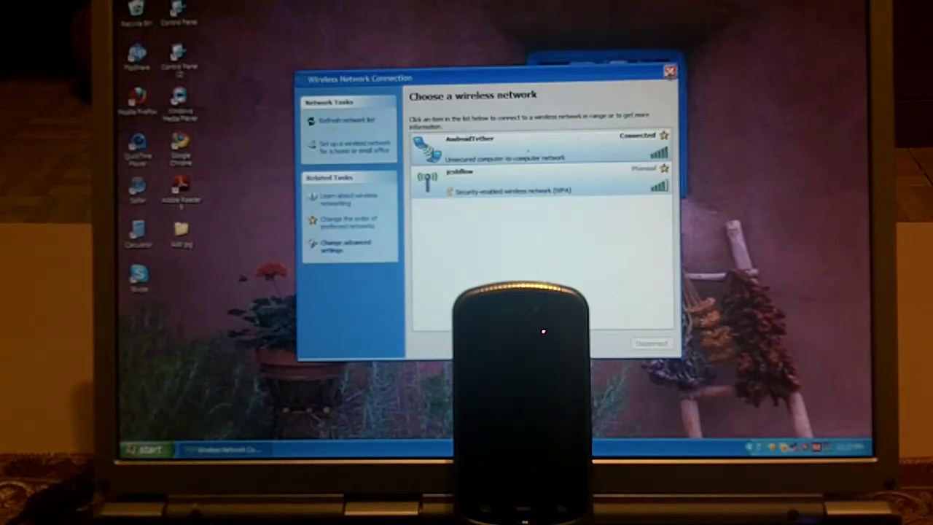
Step: Move the wireless network window down near the taskbar and launch Google Chrome
left_click_drag(589, 73, 689, 414)
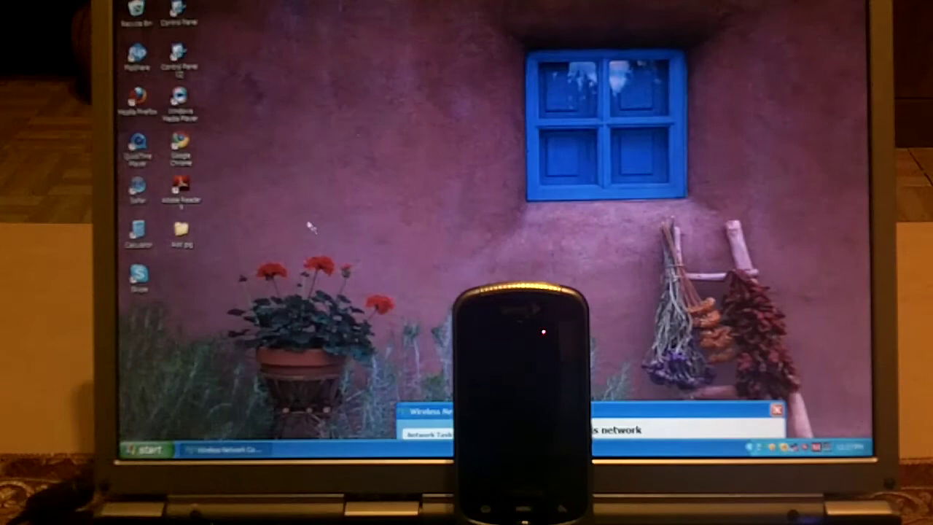
left_click(188, 149)
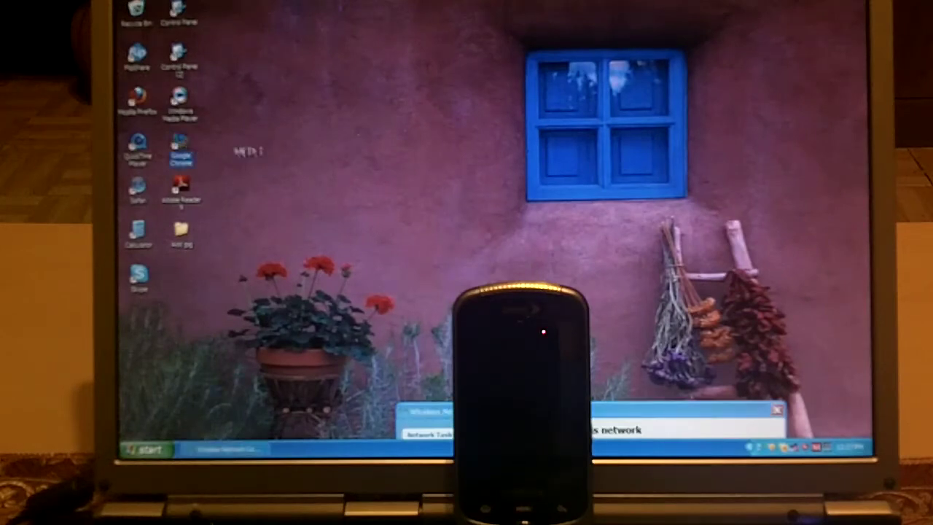
left_click(328, 167)
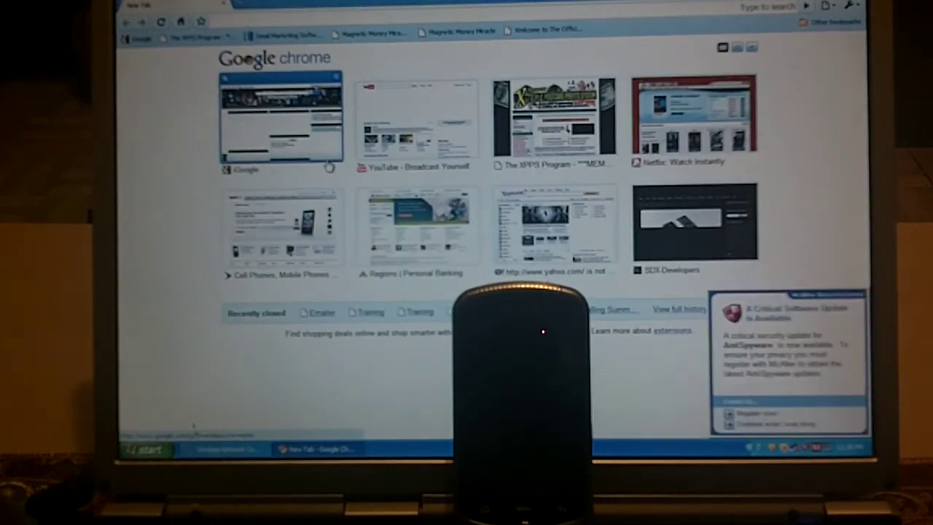
Step: Dismiss the McAfee update popup with 'Continue without' and open the iGoogle thumbnail
left_click(788, 423)
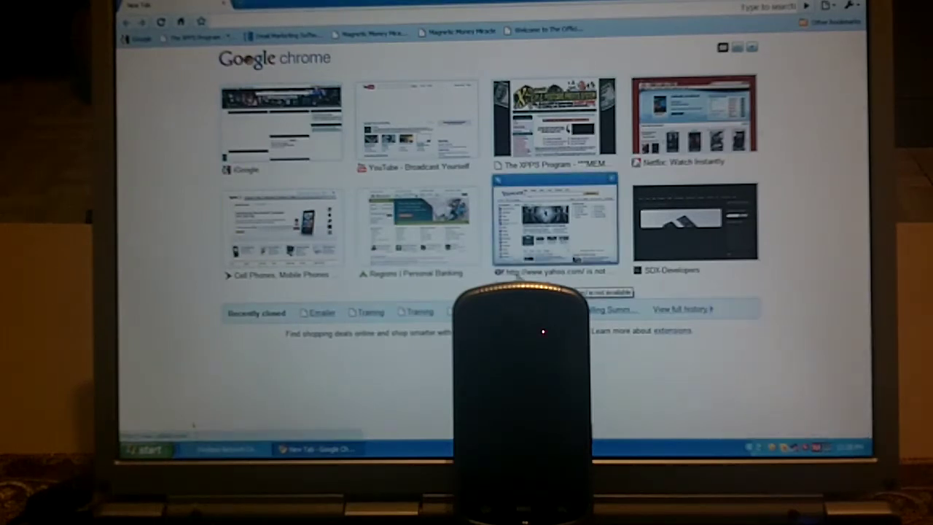
left_click(310, 146)
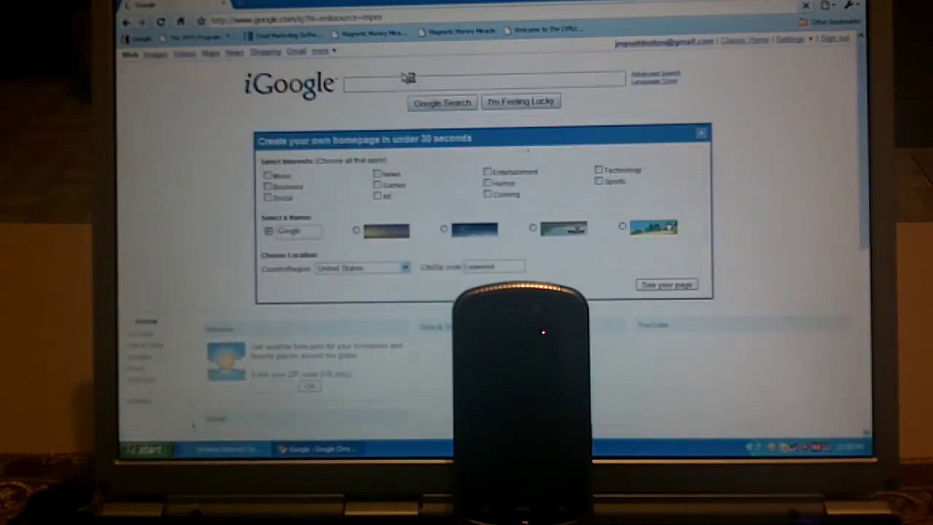
Step: Open a new tab and load the Sprint 'Cell Phones, Mobile Phones' site
left_click(243, 4)
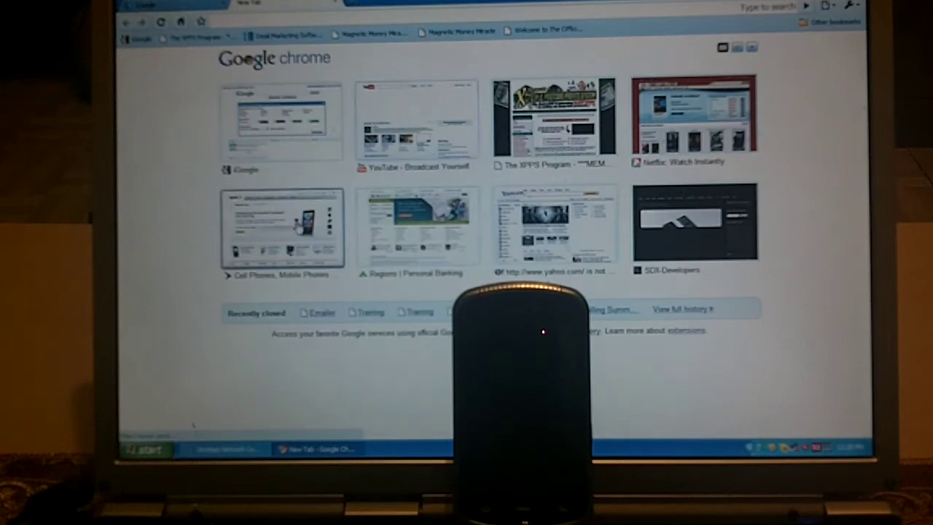
left_click(283, 223)
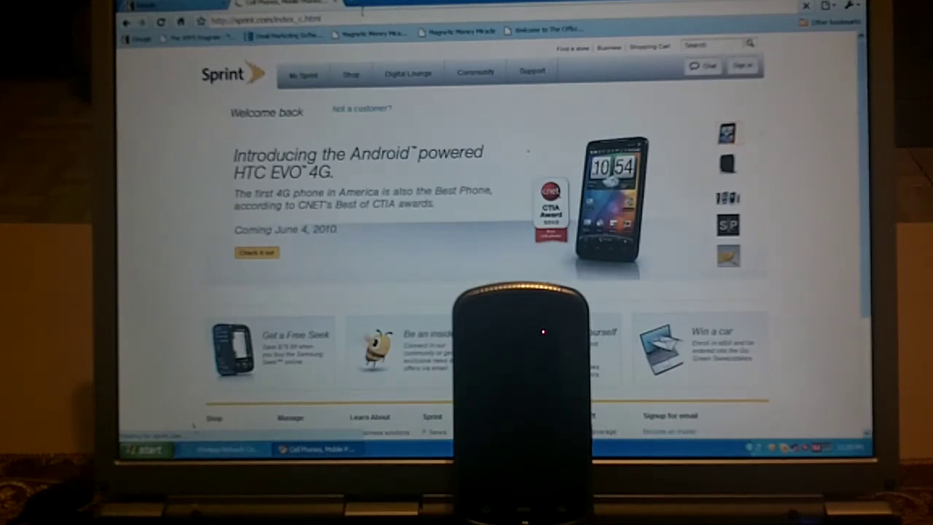
Step: Replace the address with the autocompleted youtube.com and load it
left_click(362, 15)
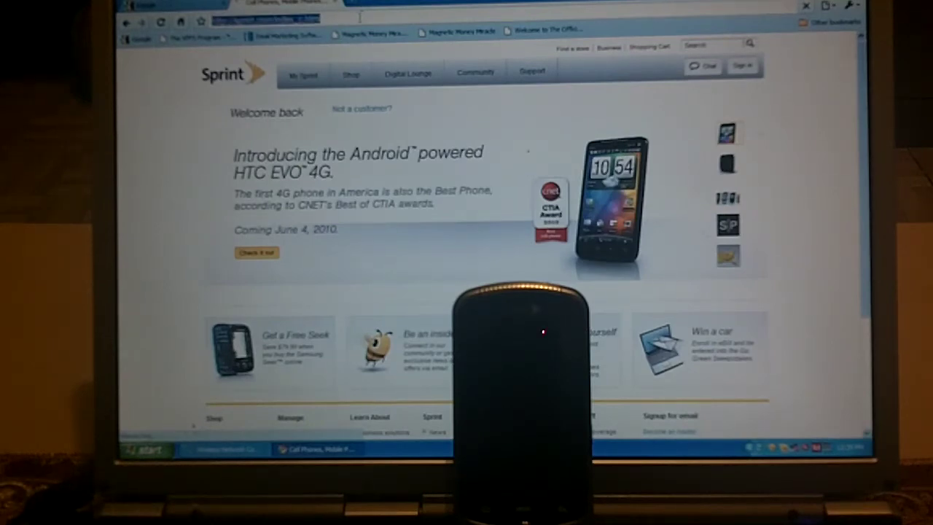
type("w")
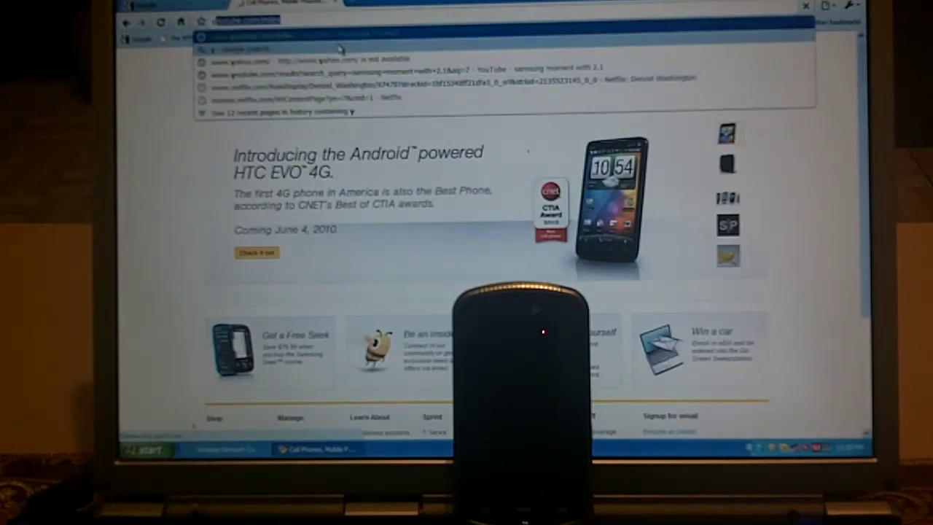
key("Return")
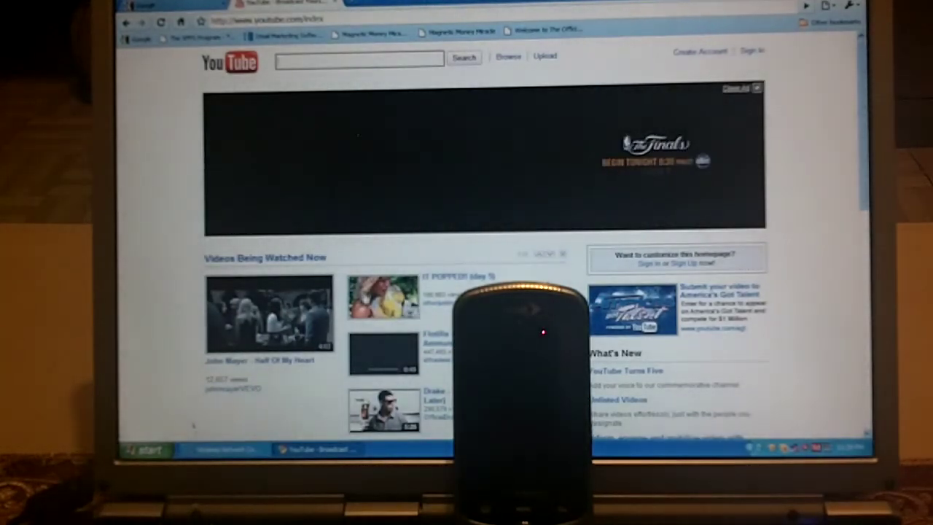
Step: Open 'IT POPPED!! (day 5)' from Videos Being Watched Now
left_click(447, 275)
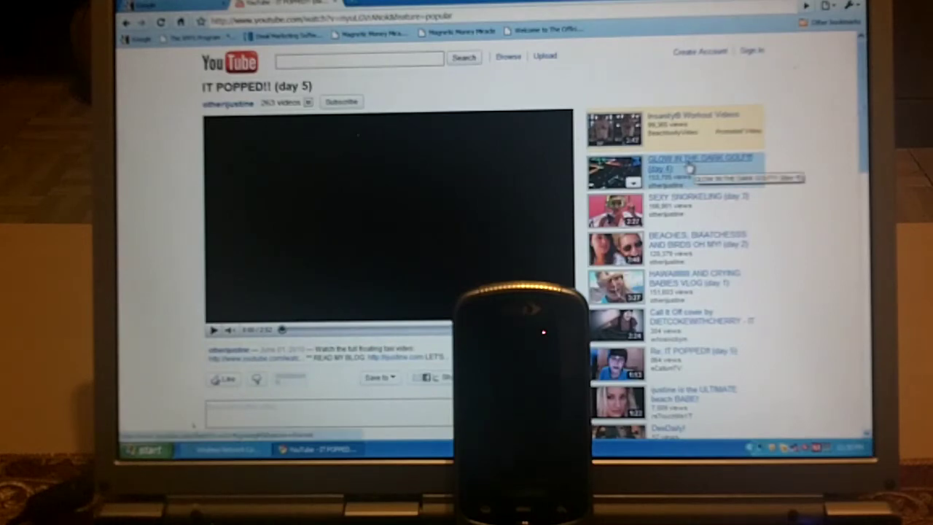
Step: Play 'BEACHES, BIAATCHESSS AND BIRDS OH MY! (day 2)' from the related videos sidebar
left_click(213, 330)
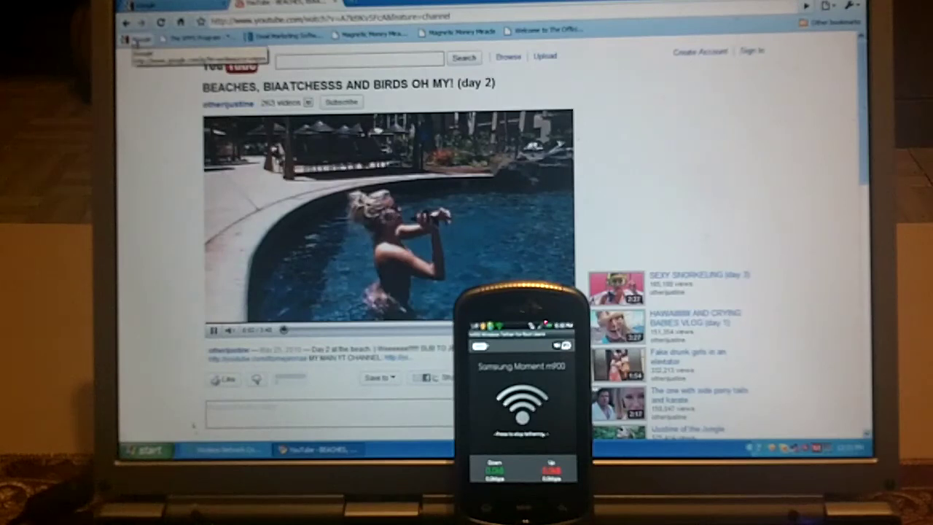
Step: Return to iGoogle, then bring the wireless network list to screen centre
left_click(146, 37)
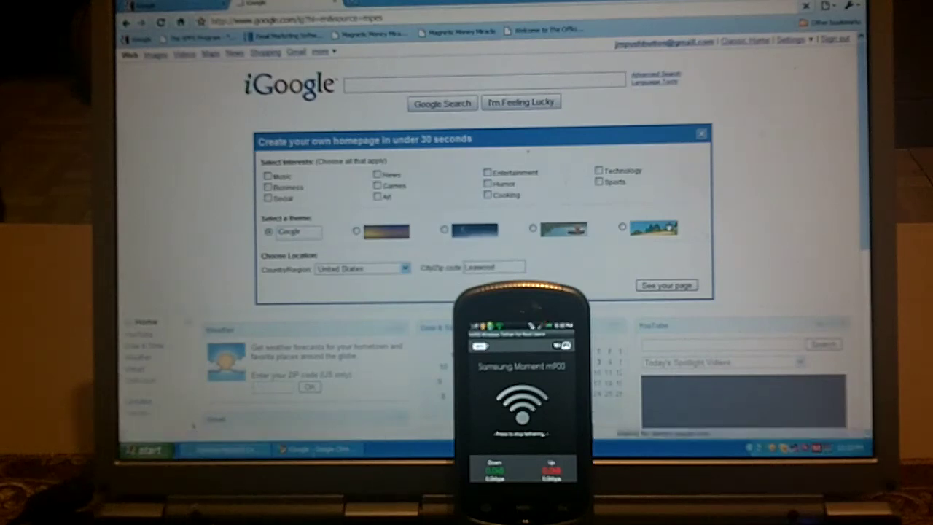
left_click(212, 452)
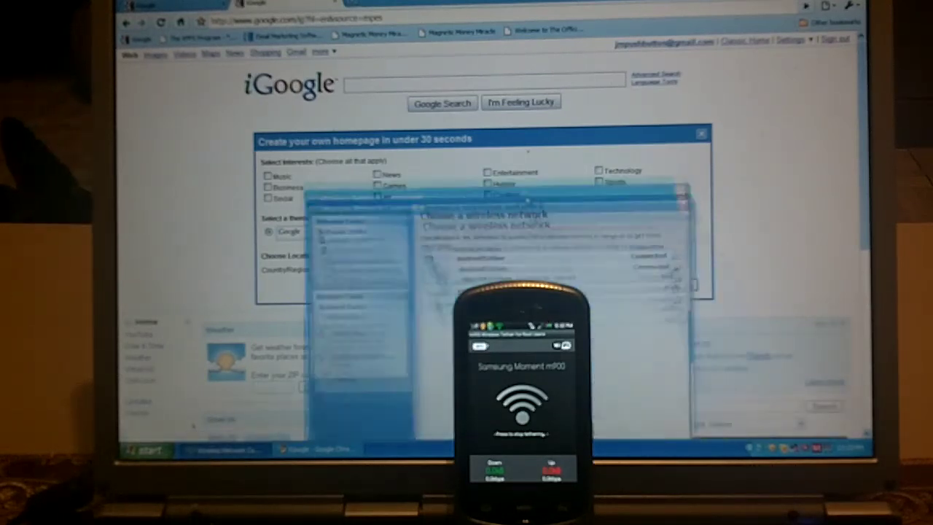
mouse_move(620, 417)
left_mouse_down()
mouse_move(516, 117)
mouse_move(521, 103)
left_mouse_up()
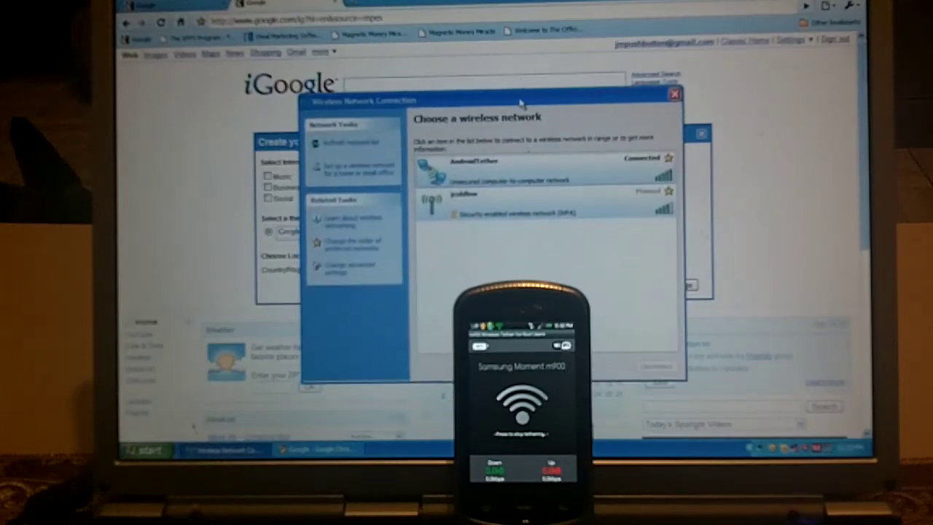